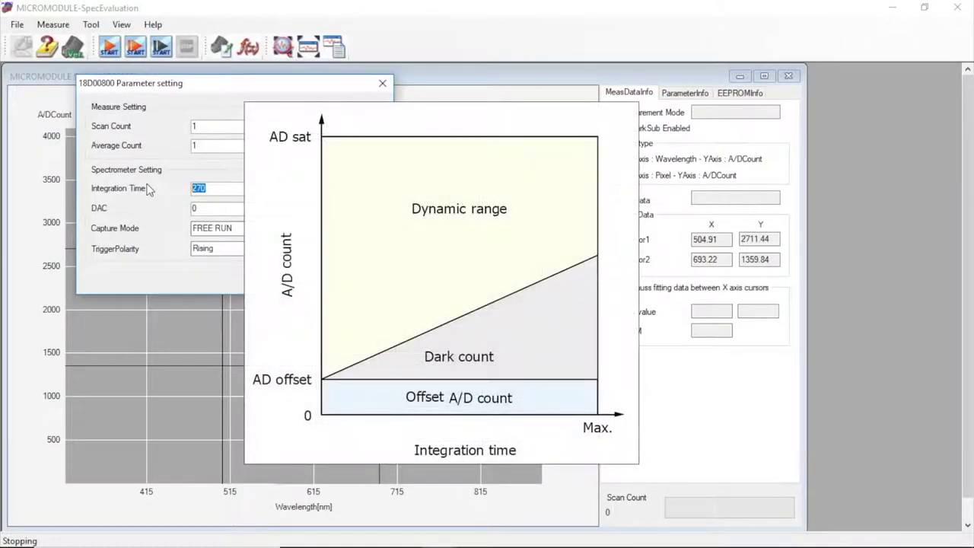
Close the parameter settings without applying changes, and run a Monitor Mode measurement to check the live spectrum before stopping it
click(367, 274)
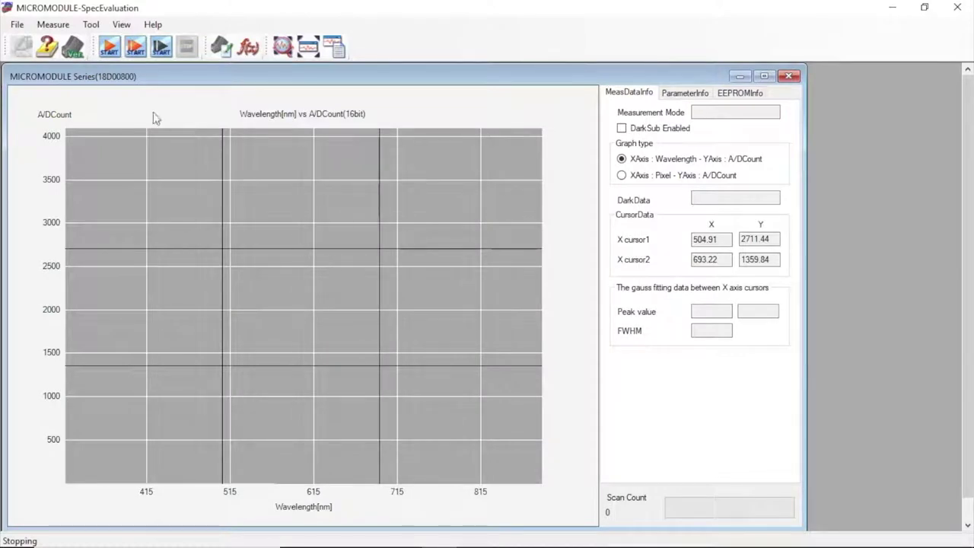
click(110, 47)
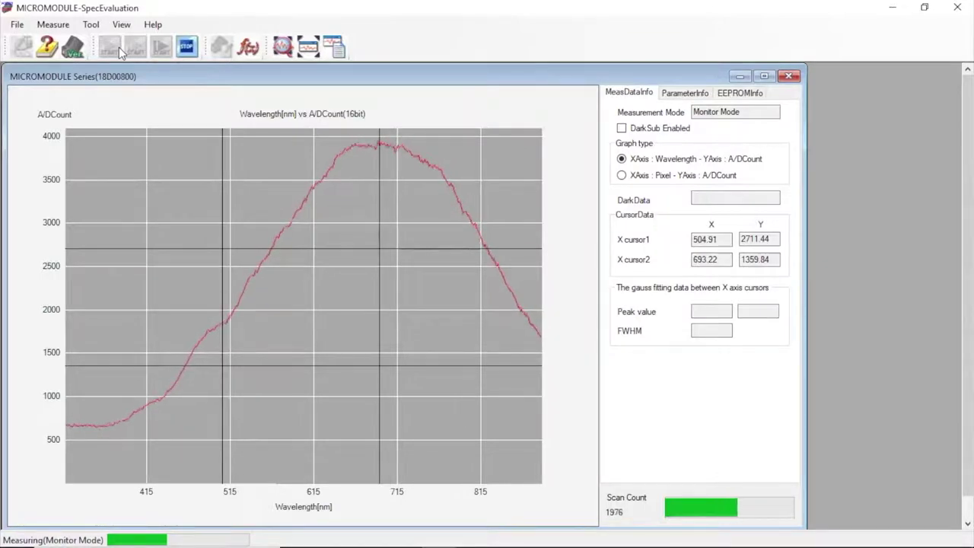
click(187, 47)
key(Return)
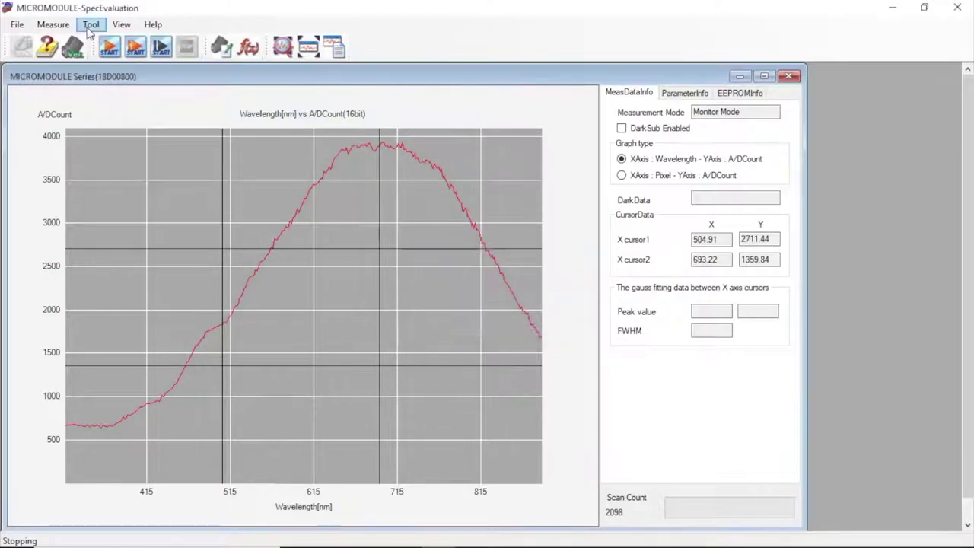
Set the scan count and average count both to 100 and record the dark data with a Dark Mode measurement
click(91, 24)
click(96, 47)
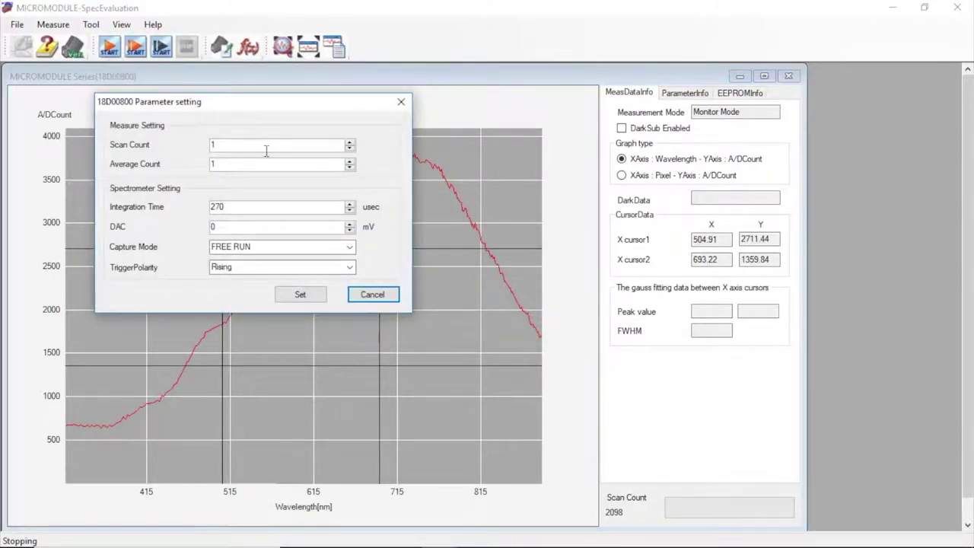
drag(263, 146, 200, 144)
text(100)
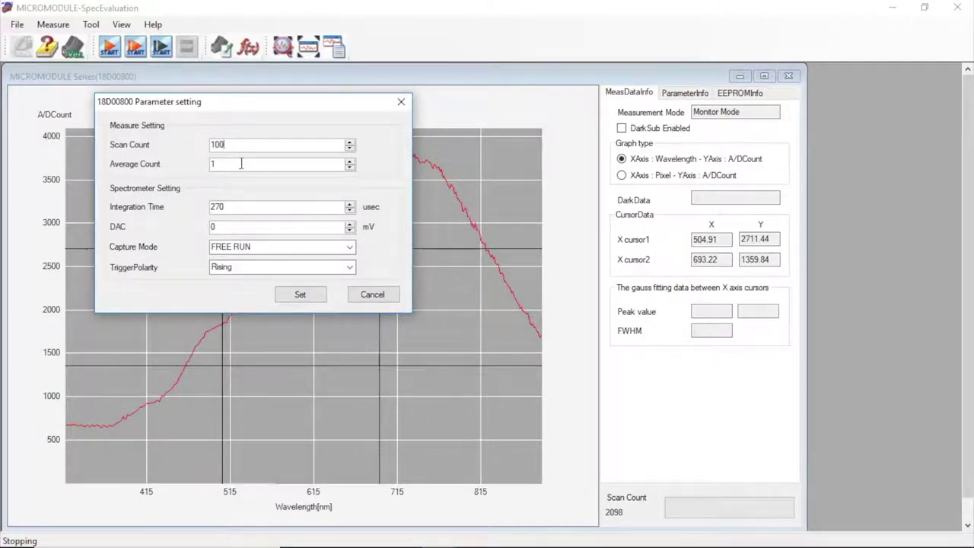
drag(241, 162, 195, 163)
text(100)
click(290, 298)
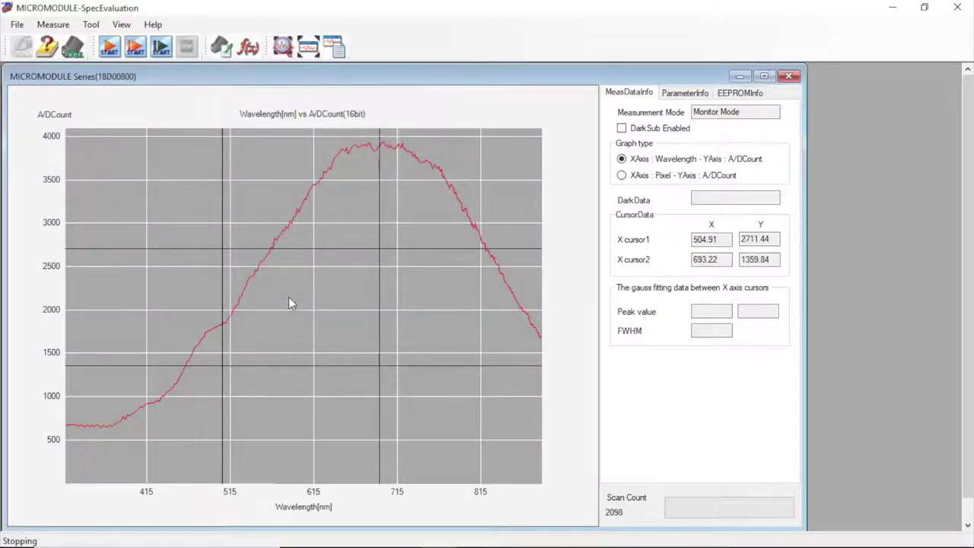
click(161, 54)
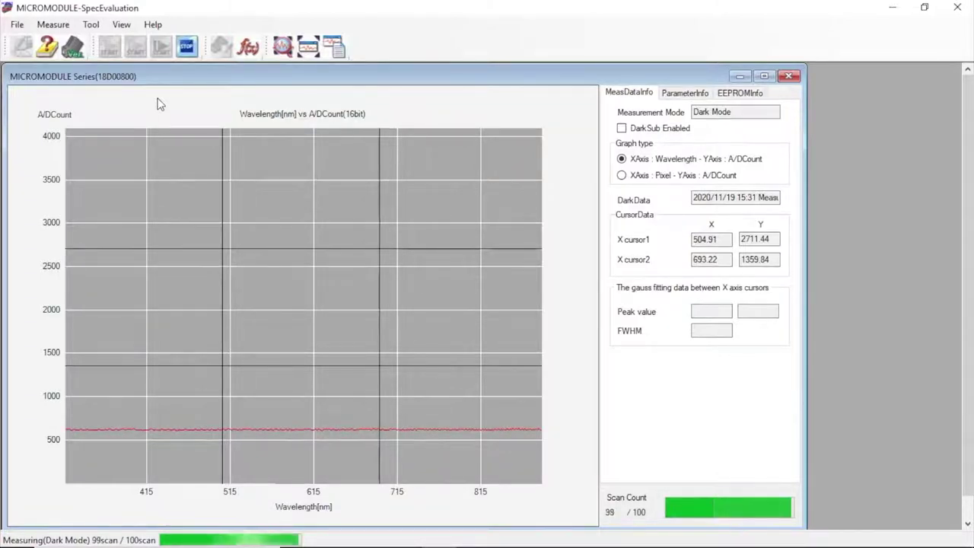
key(Return)
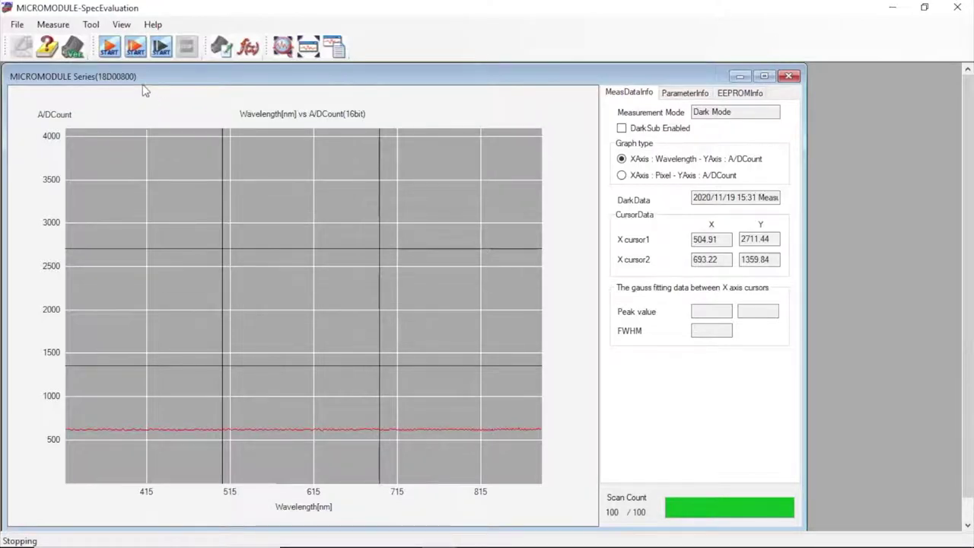
Apply the scan and average count settings with the scan count kept at 100, and record the light spectrum in Measure Mode
click(96, 29)
click(110, 39)
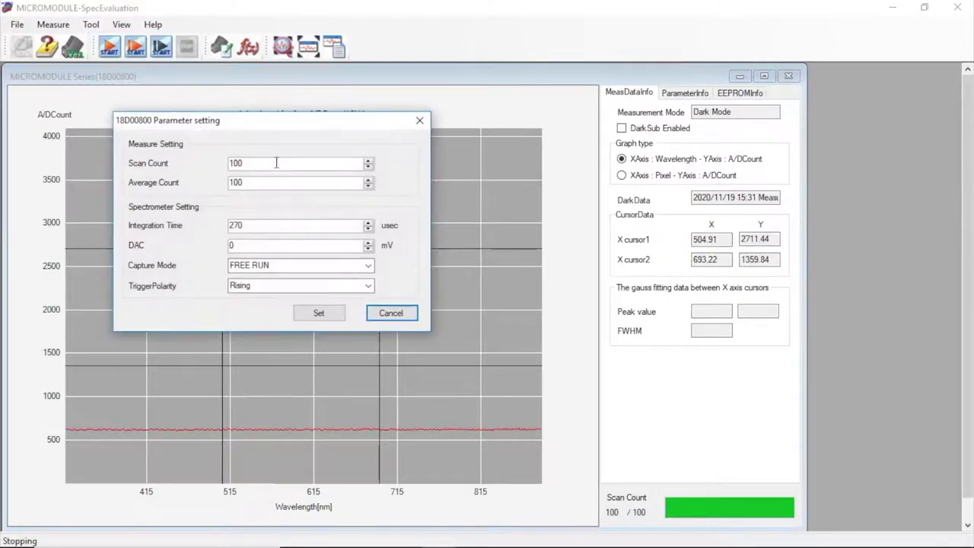
drag(277, 162, 215, 166)
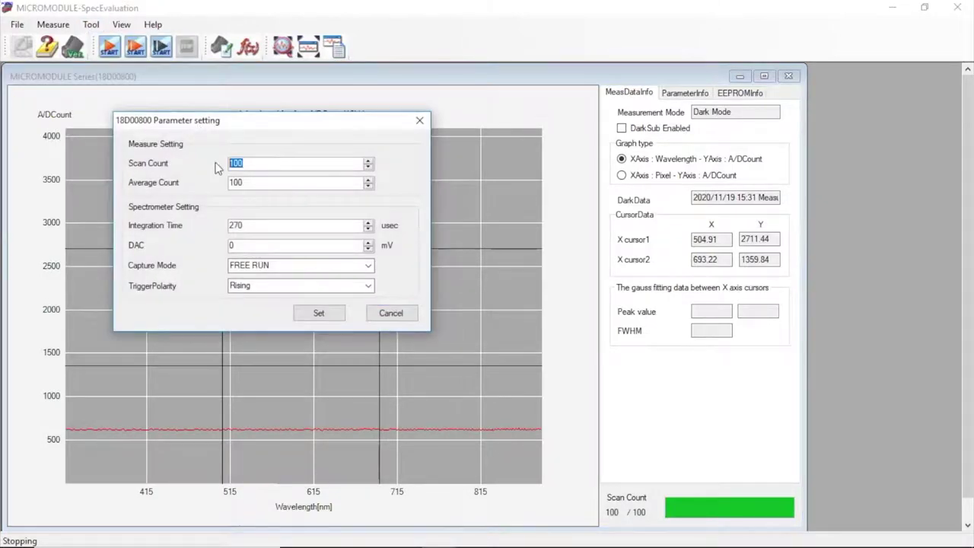
click(295, 185)
click(313, 314)
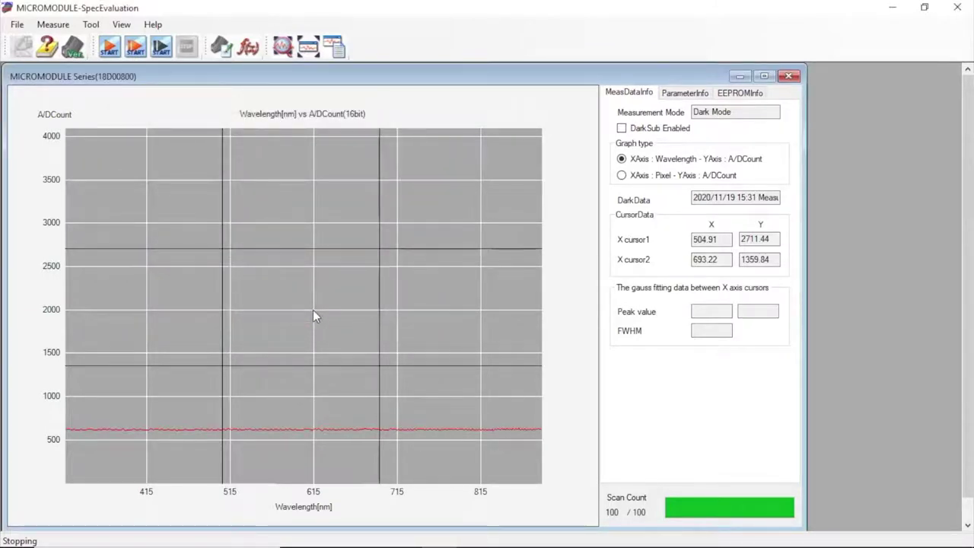
click(139, 55)
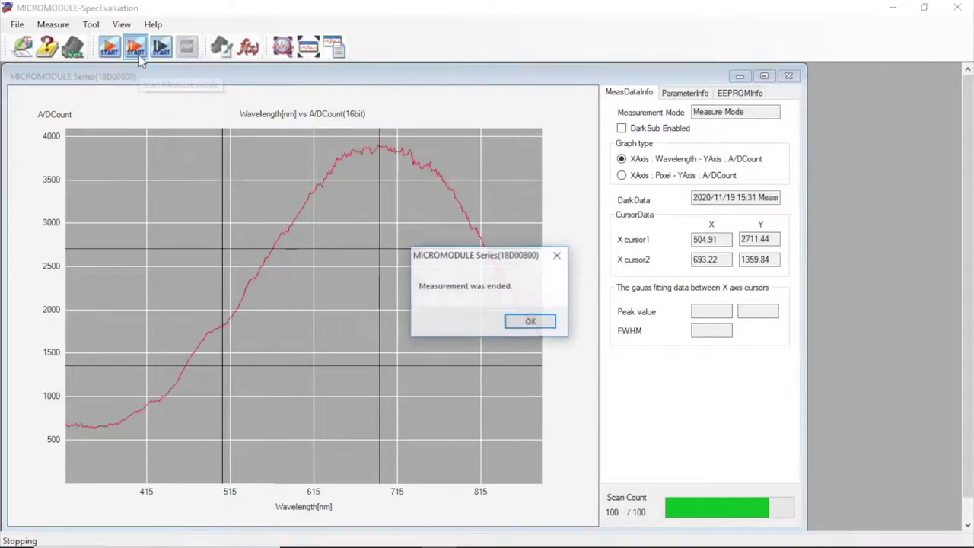
key(Return)
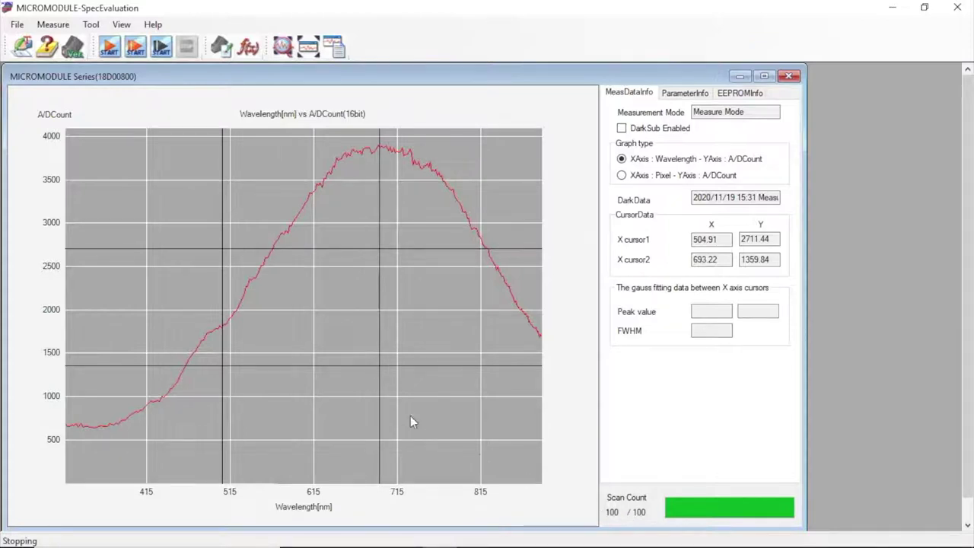
Switch to C13985-10_Test Results.csv in Excel and review the Wavelength, Dark, Average and first scan columns
click(16, 25)
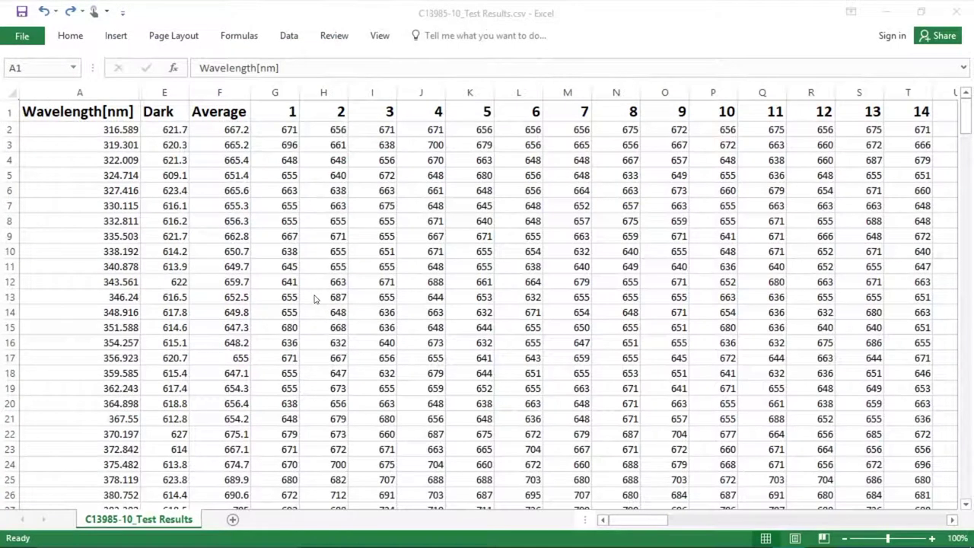
click(109, 111)
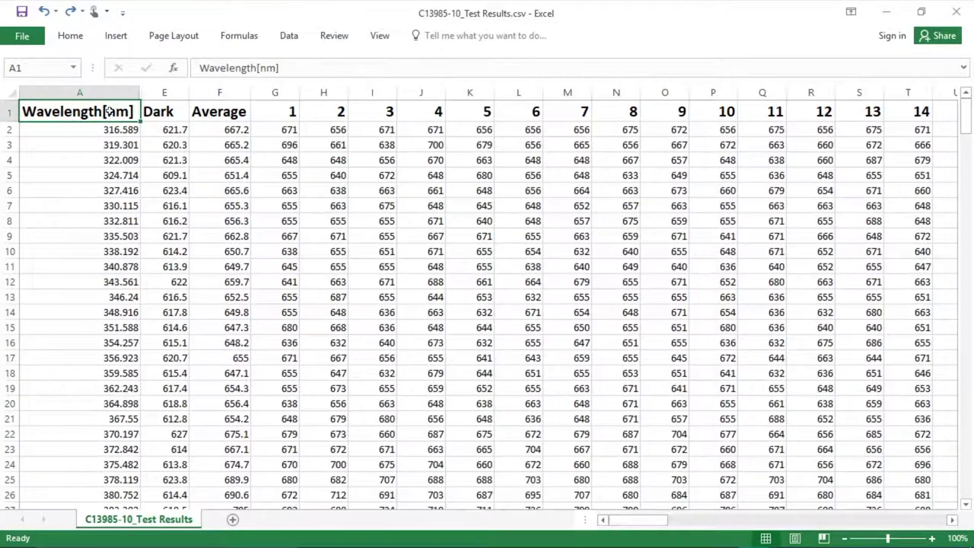
key(Right)
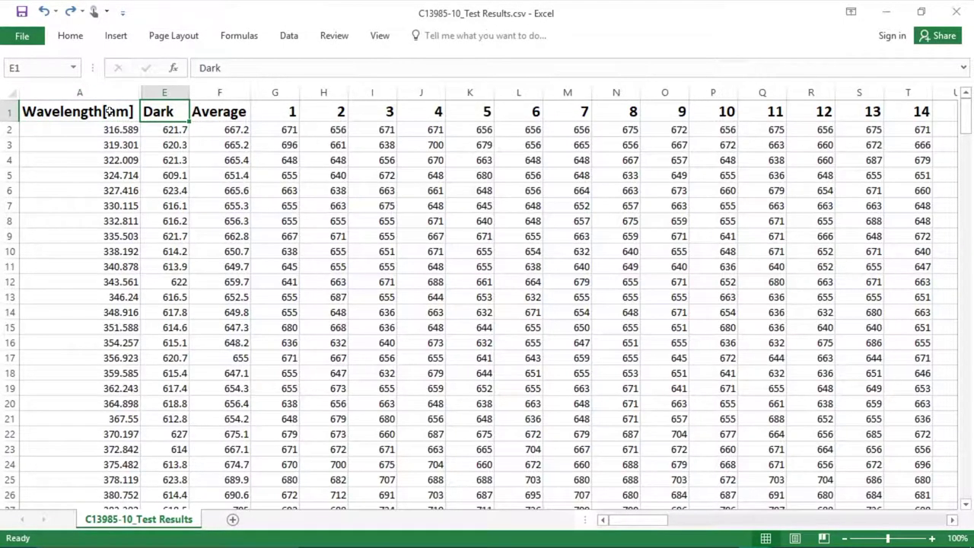
key(Right)
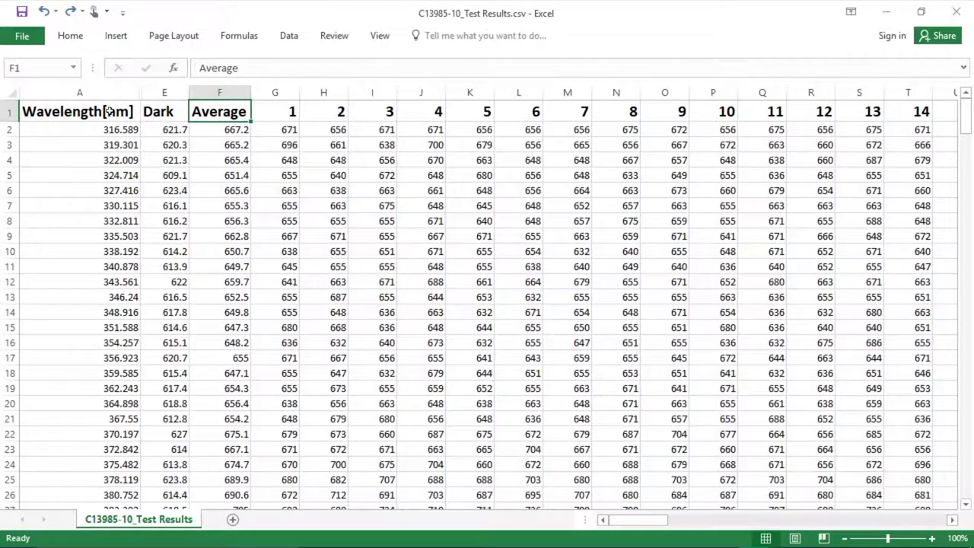
key(Right)
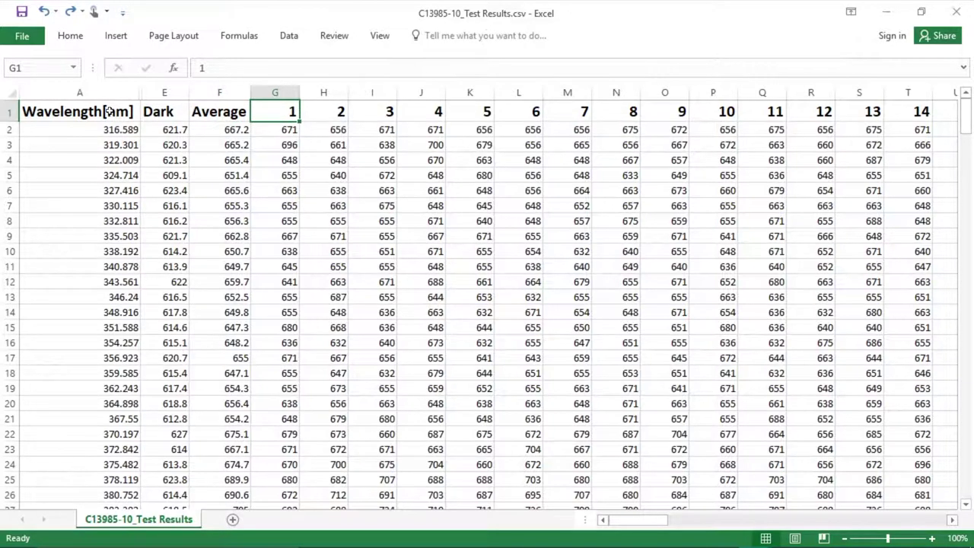
Unhide the Total Signal, Total Noise and SNR columns between the Wavelength and Dark columns
click(152, 89)
drag(151, 86, 140, 95)
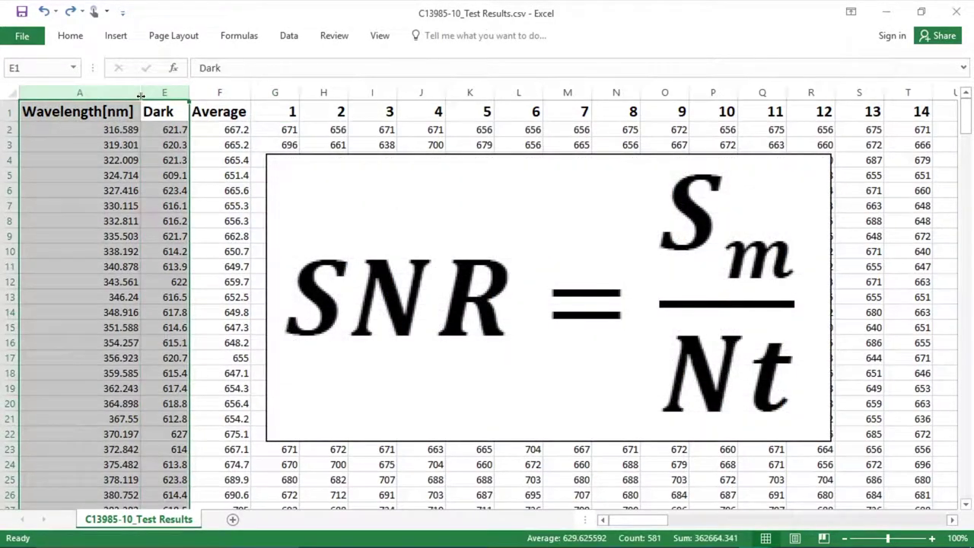
right_click(140, 95)
click(172, 313)
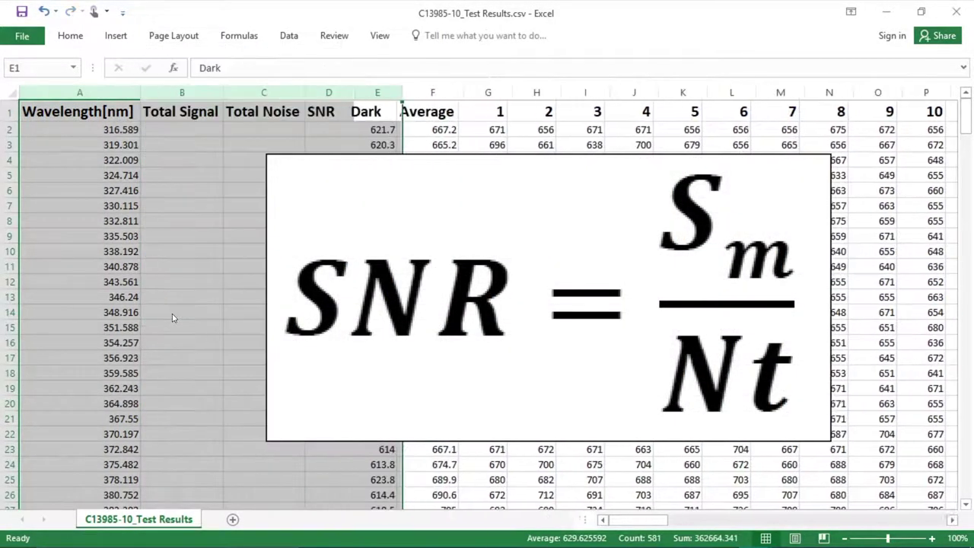
click(172, 114)
key(Right)
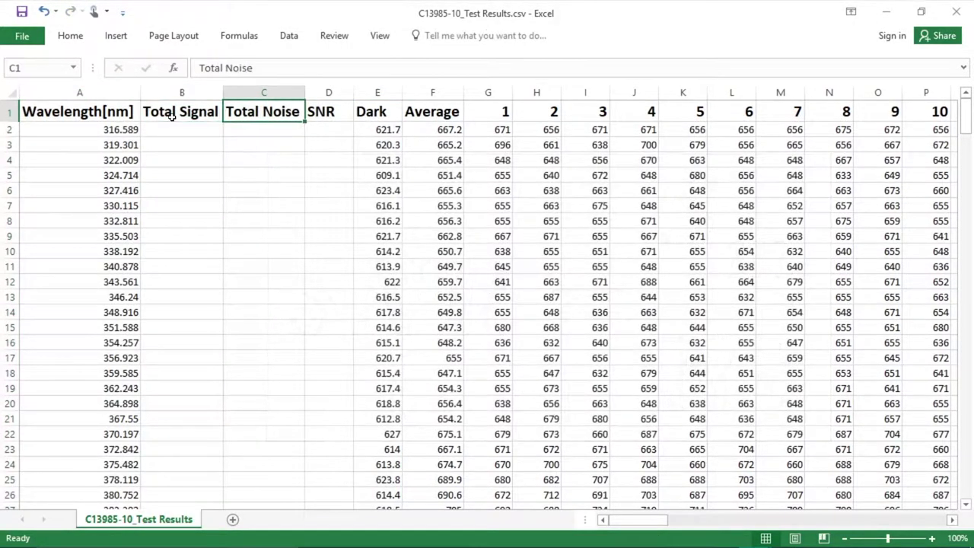
Calculate Total Signal in B2 as Average minus Dark with =F2-E2 and fill the formula down the column
key(Left)
key(Down)
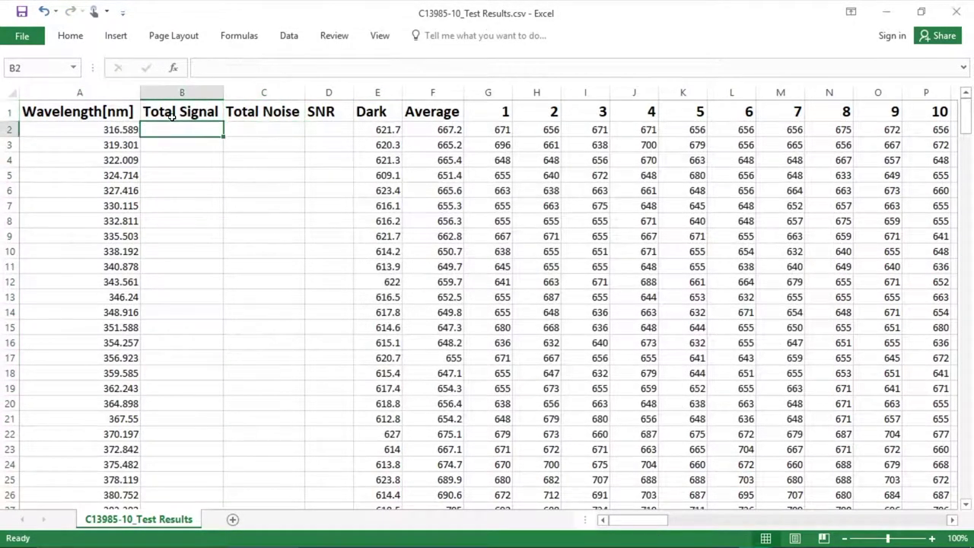
text(=)
click(452, 130)
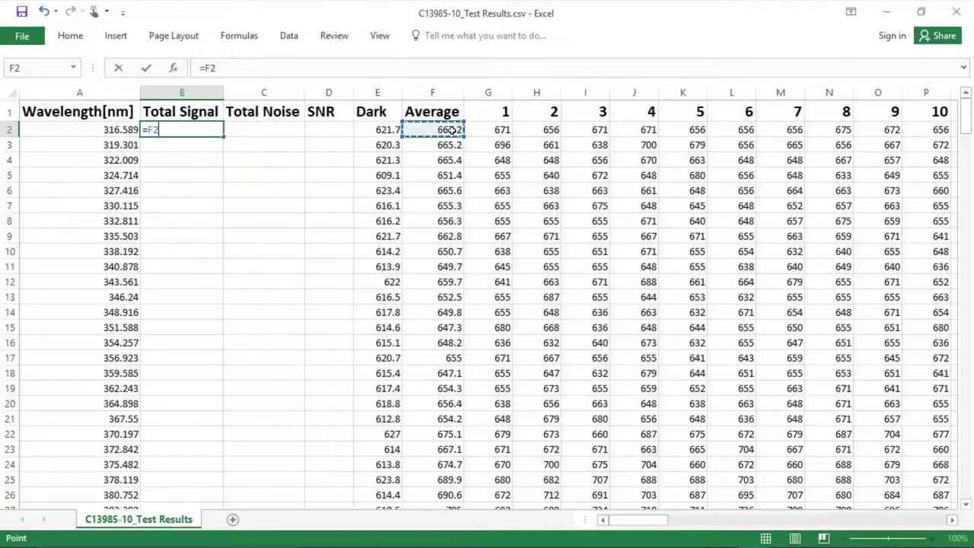
text(-)
click(395, 130)
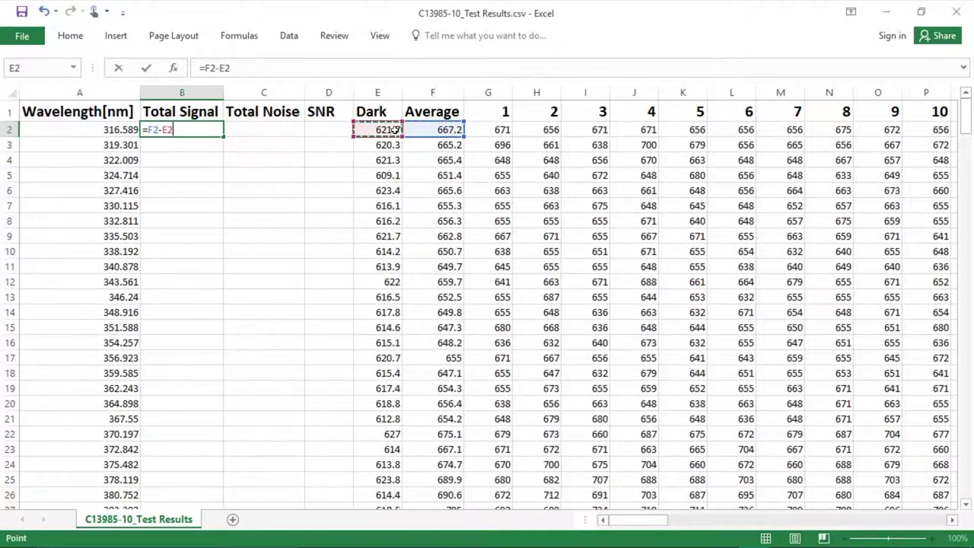
key(Return)
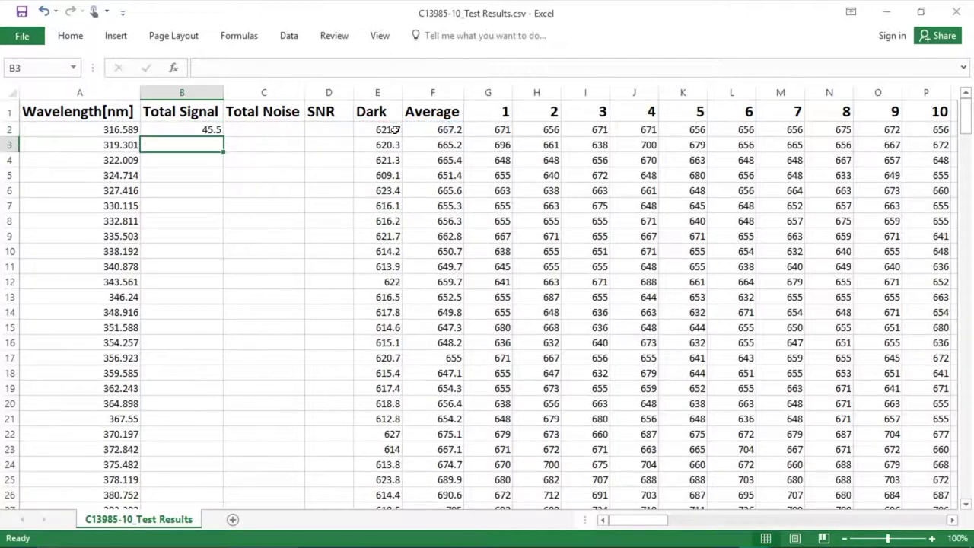
click(208, 128)
double_click(222, 135)
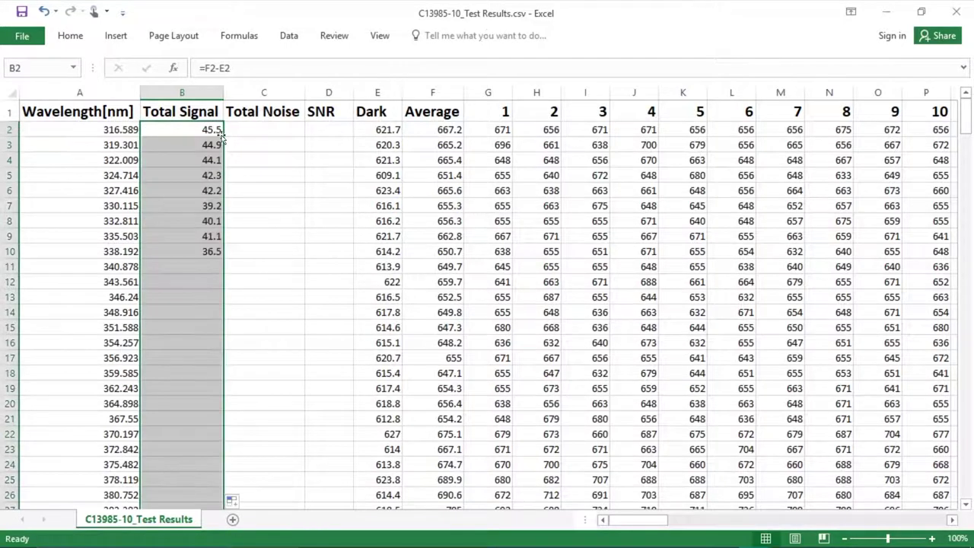
Calculate Total Noise in C2 as the sample standard deviation of all scans with =STDEV.S(G2:DB2) and fill it down the column
click(265, 127)
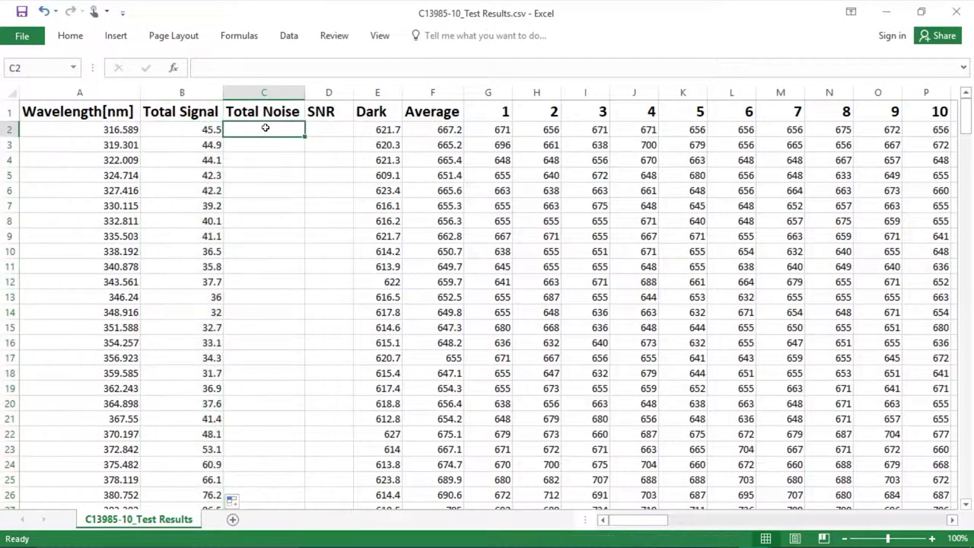
text(=stde)
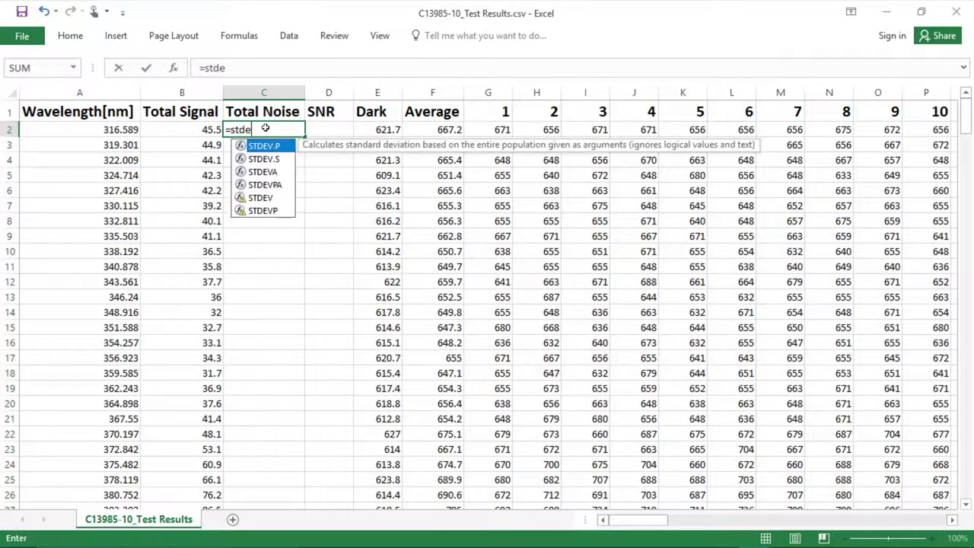
text(v.s)
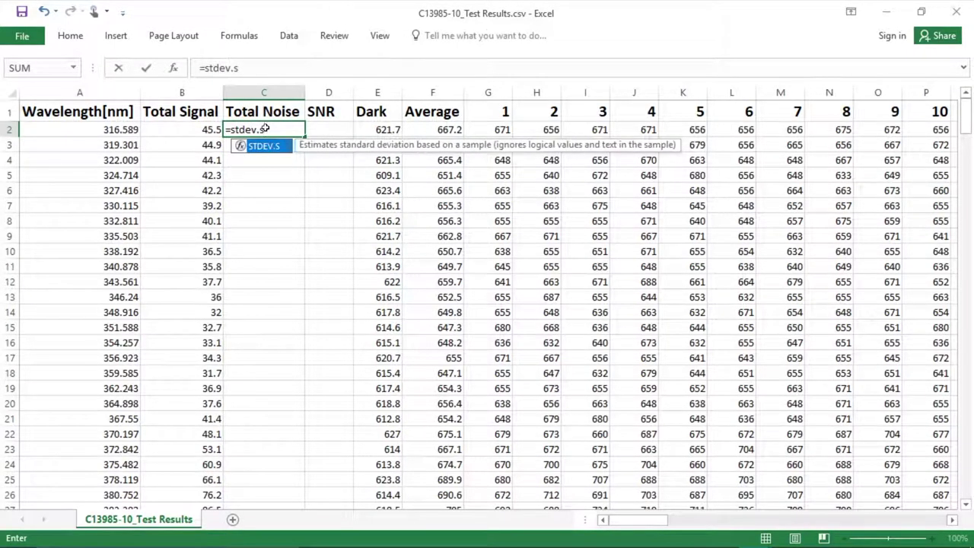
text(()
click(494, 130)
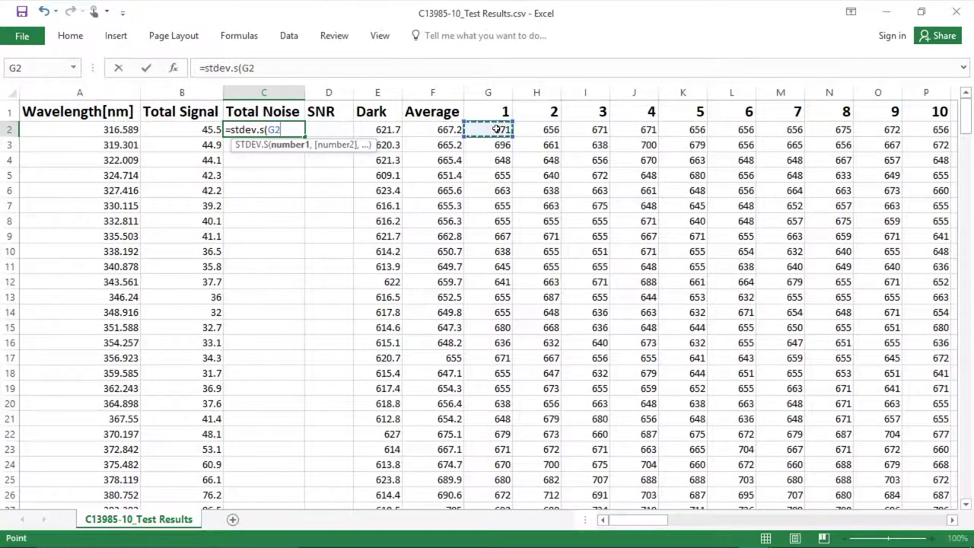
key(ctrl+shift+Right)
key(Return)
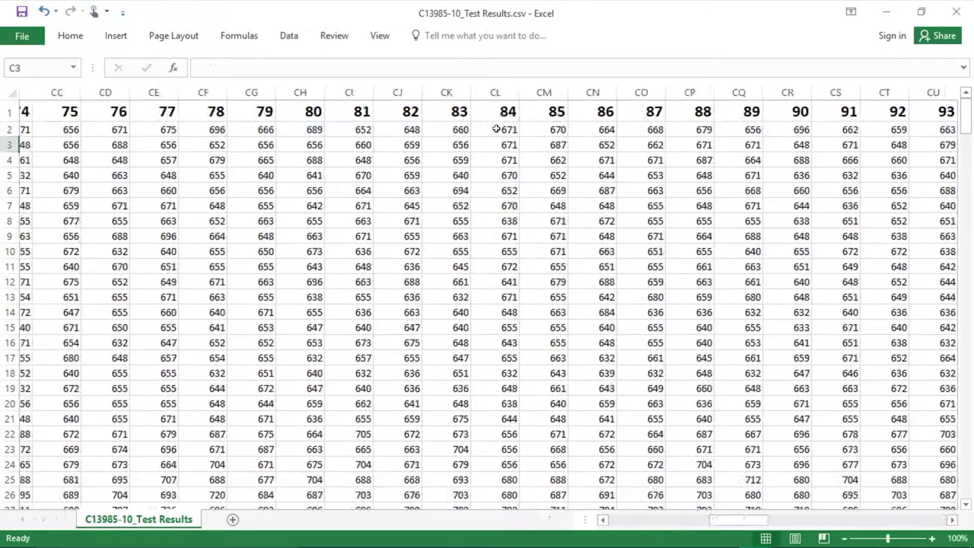
click(81, 129)
drag(101, 133, 100, 133)
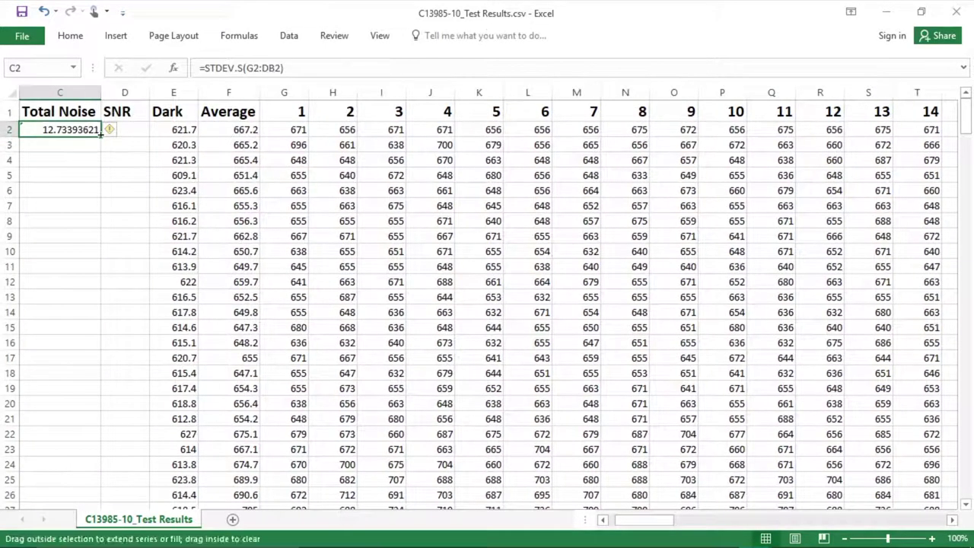
double_click(100, 133)
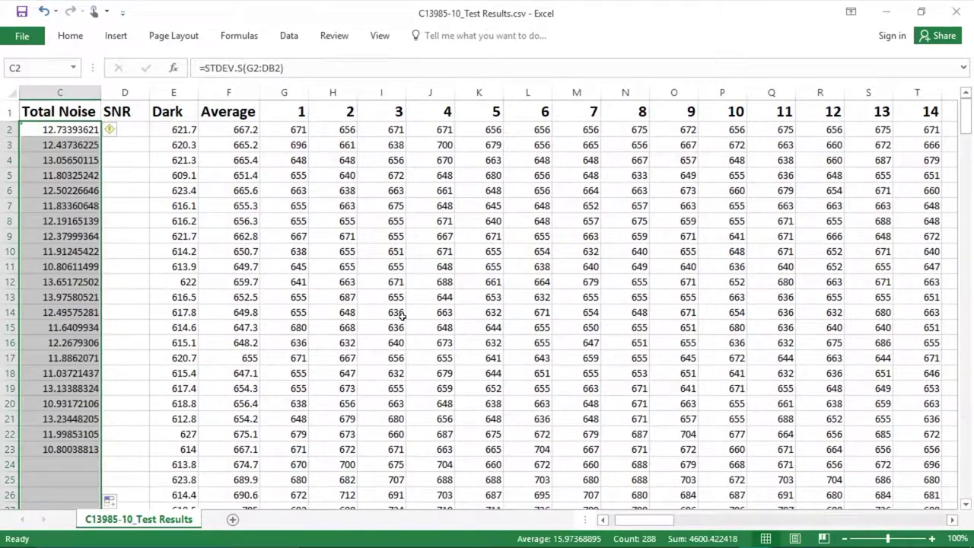
Calculate SNR in D2 as Total Signal divided by Total Noise with =B2/C2 and fill the formula down the column
click(142, 126)
text(=)
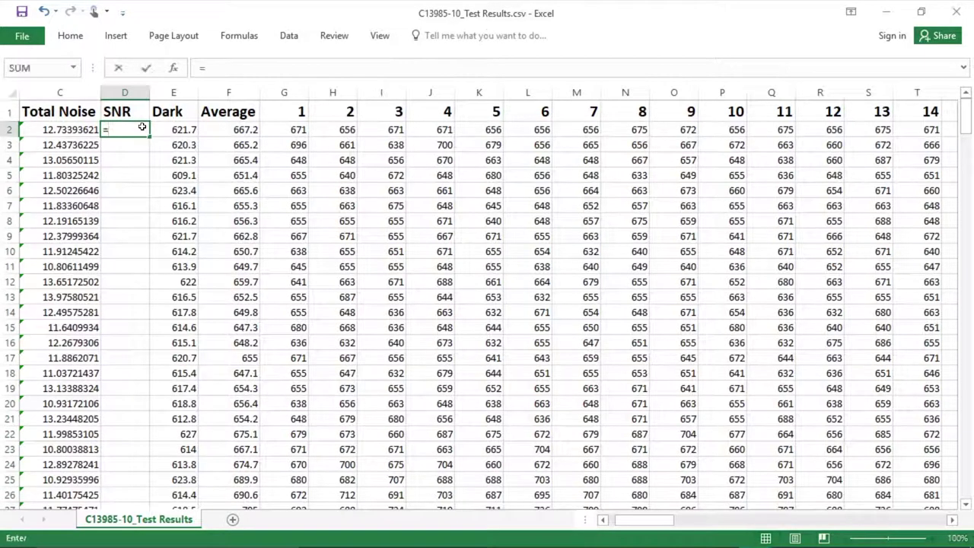
key(Left)
key(Left)
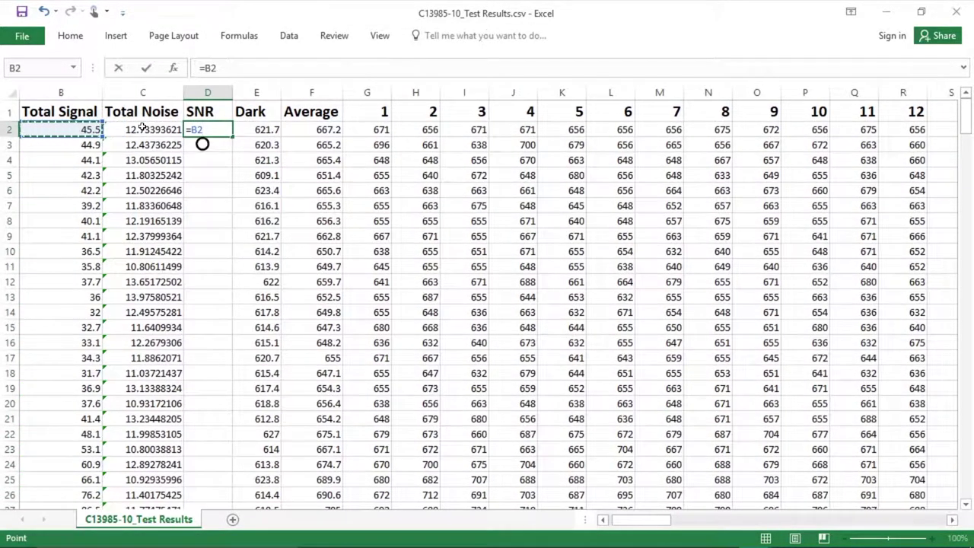
text(/)
click(142, 129)
key(Return)
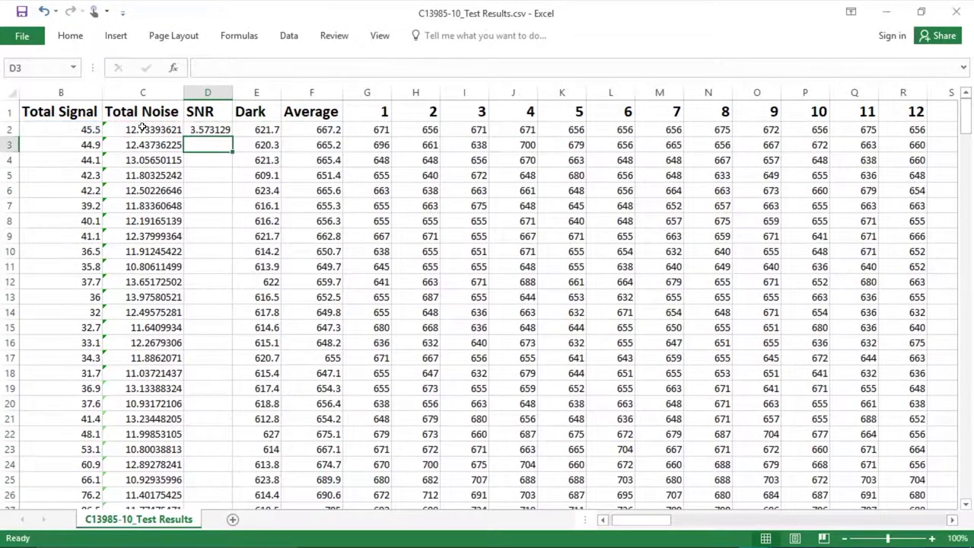
click(213, 131)
double_click(232, 135)
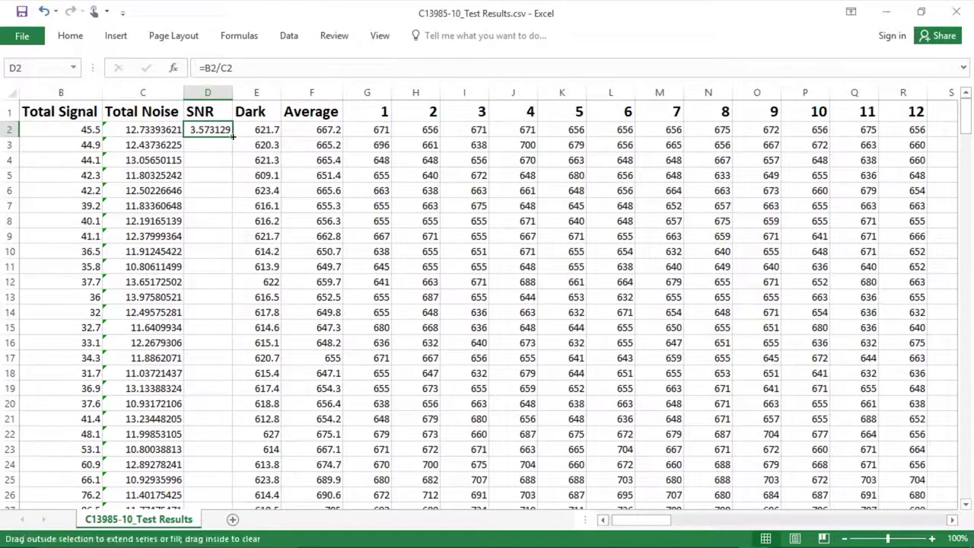
click(225, 131)
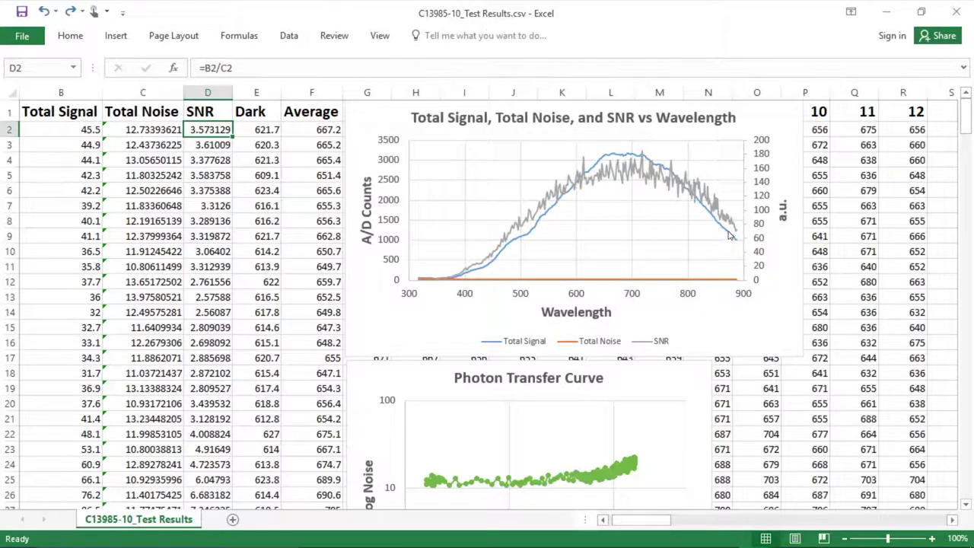
Examine the chart of total signal, total noise and SNR versus wavelength, and the Photon Transfer Curve below it
mouse_move(730, 237)
mouse_move(645, 175)
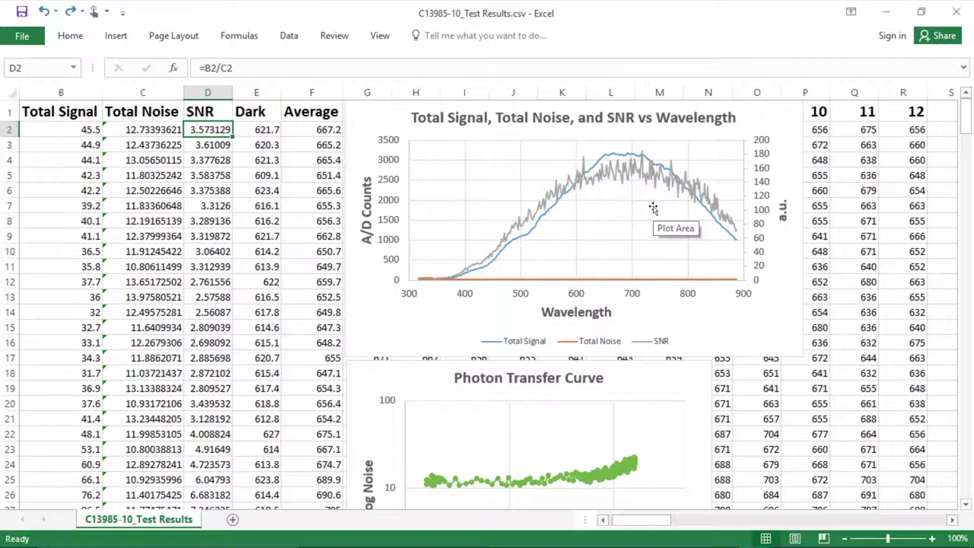
scroll(652, 207, down, 4)
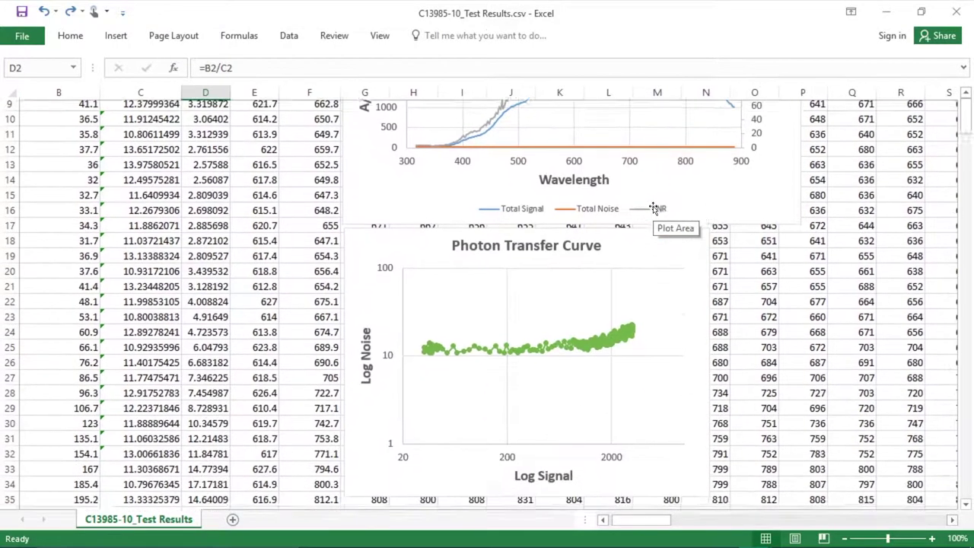